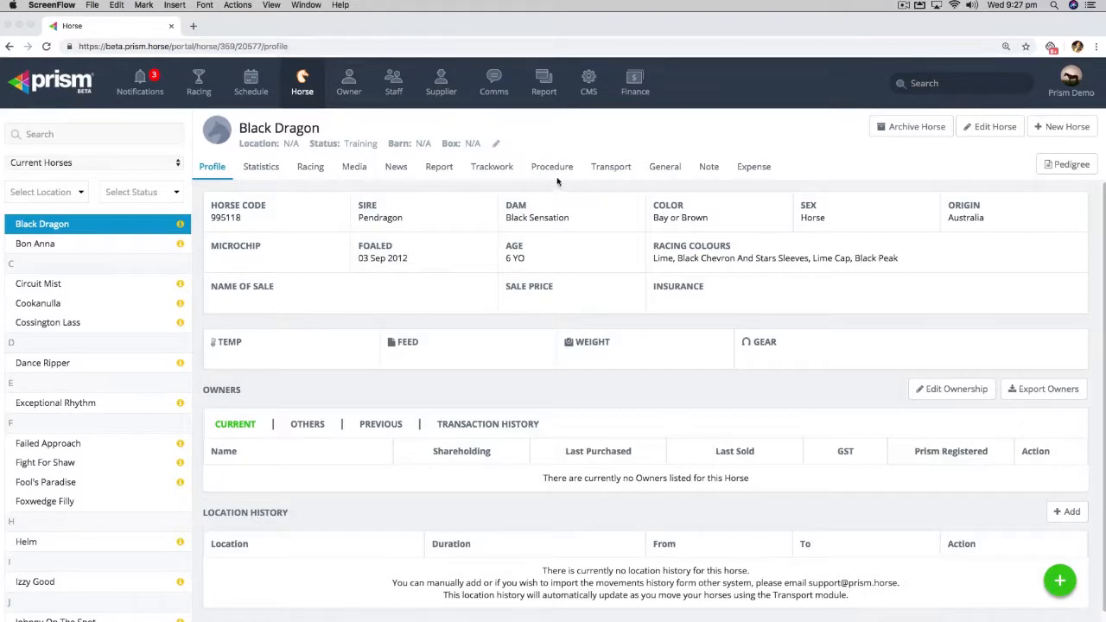
- Open the notes of the horse Black Dragon
{"action": "left_click", "coordinate": [296, 90]}
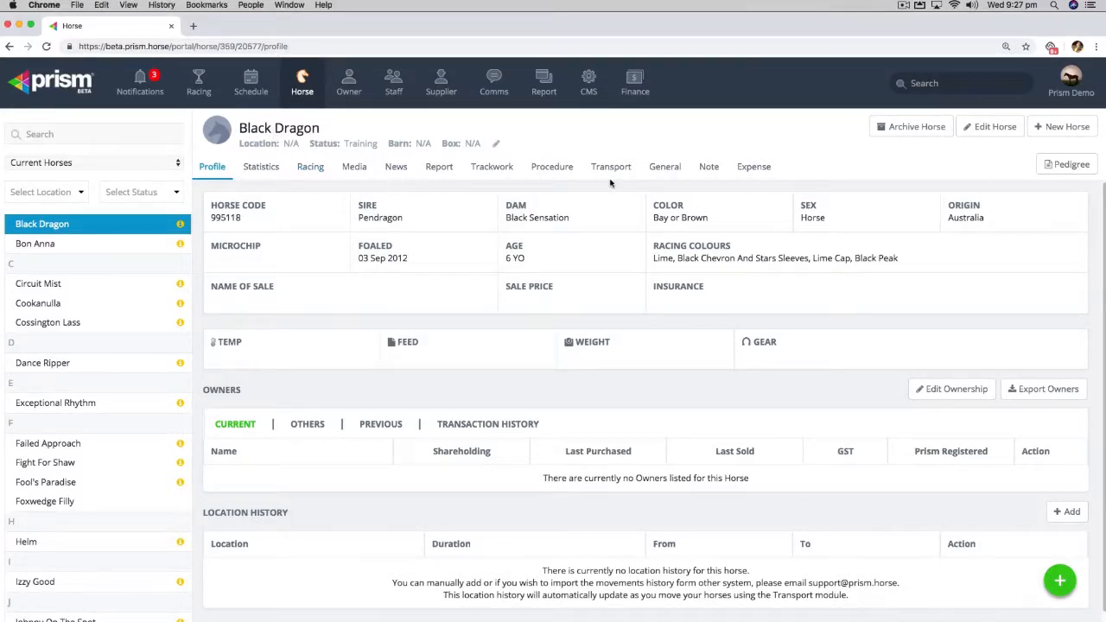
{"action": "left_click", "coordinate": [712, 173]}
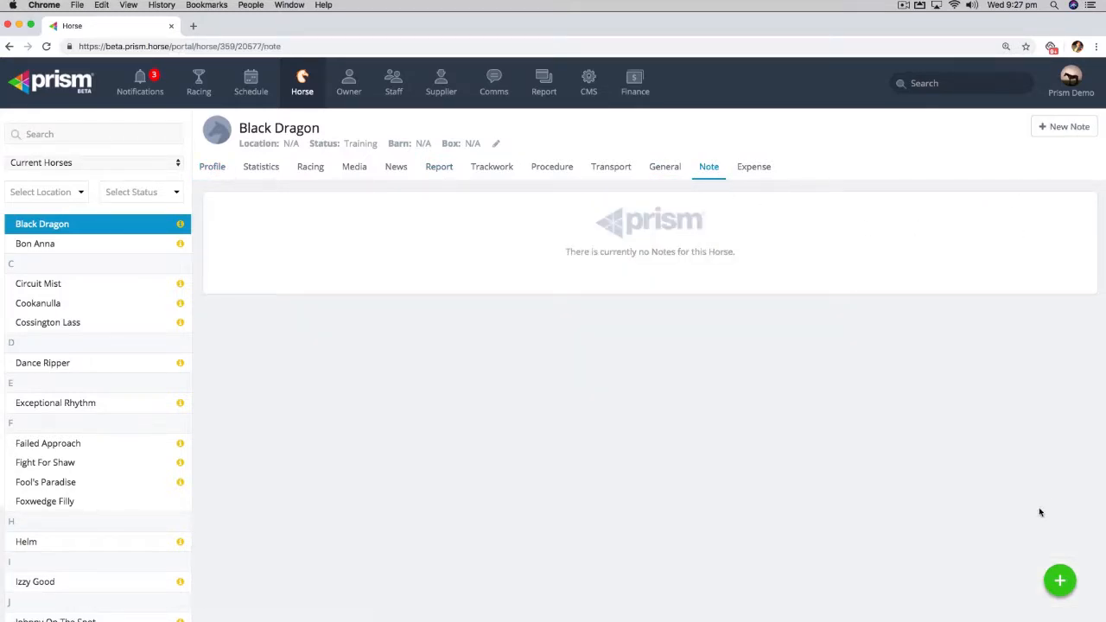
{"action": "left_click", "coordinate": [1057, 129]}
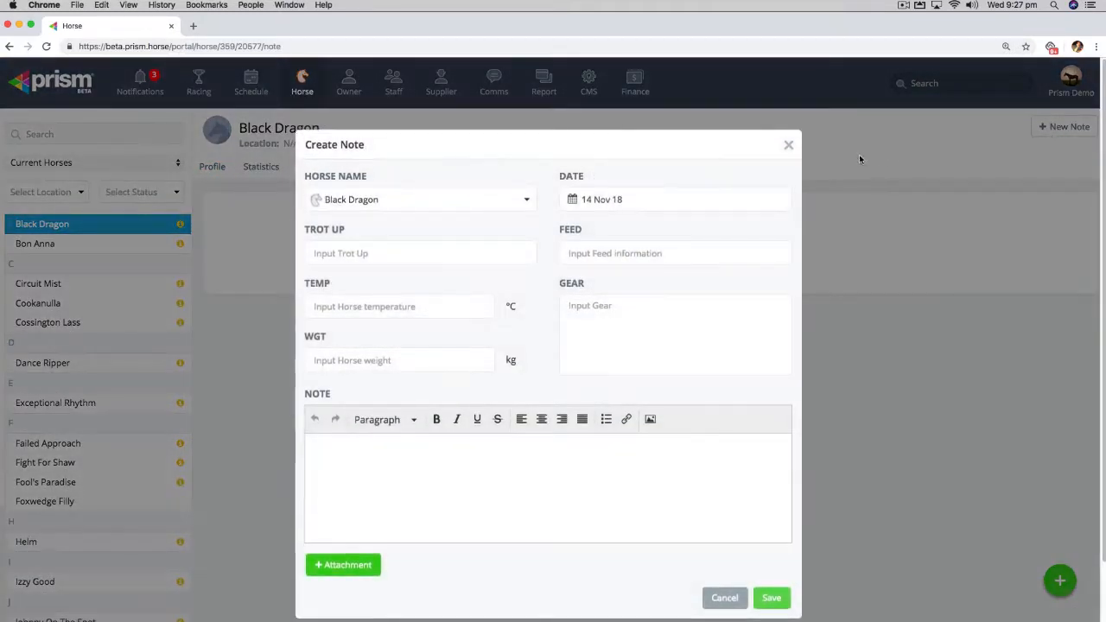
{"action": "left_click", "coordinate": [789, 147]}
{"action": "left_click", "coordinate": [688, 201]}
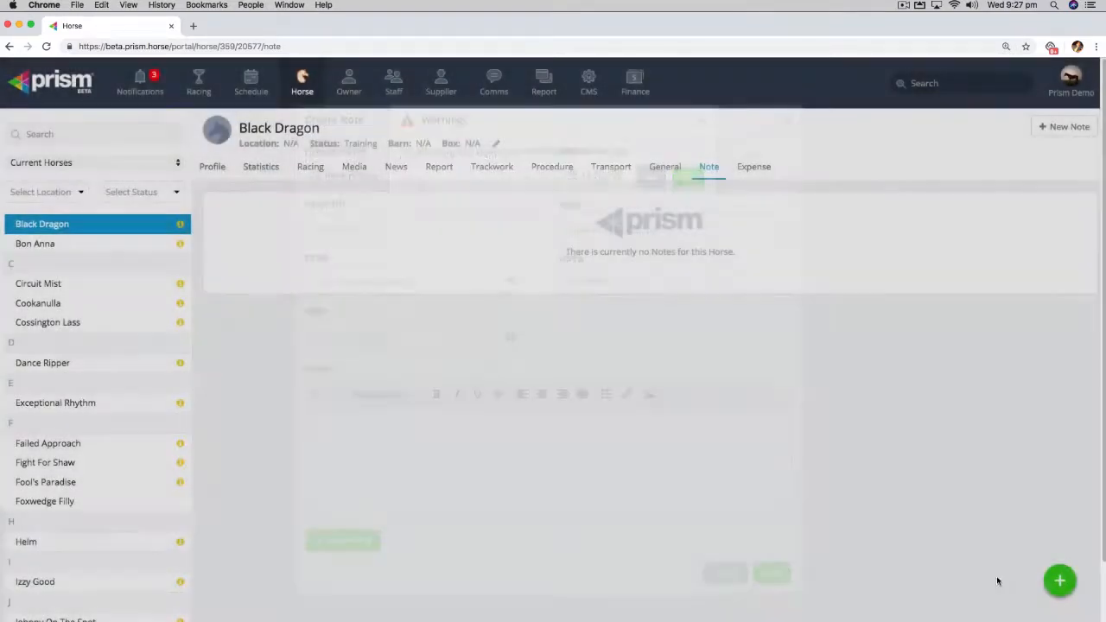
- Start a new horse note for Black Dragon and enter Good for the trot up and 1/2 for the feed
{"action": "left_click", "coordinate": [1054, 589]}
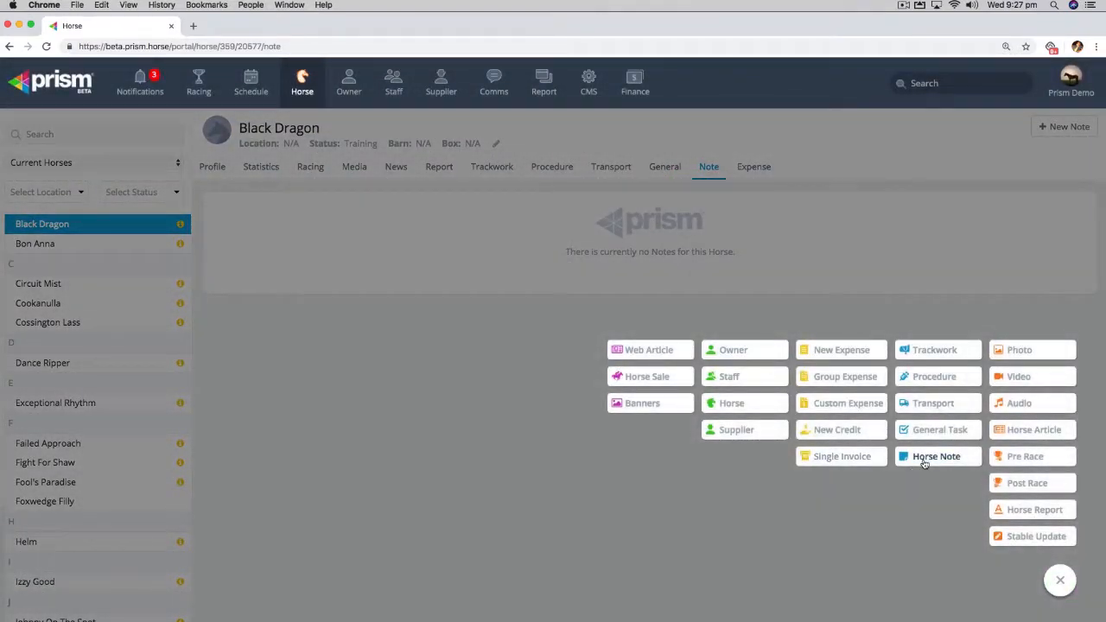
{"action": "left_click", "coordinate": [934, 457]}
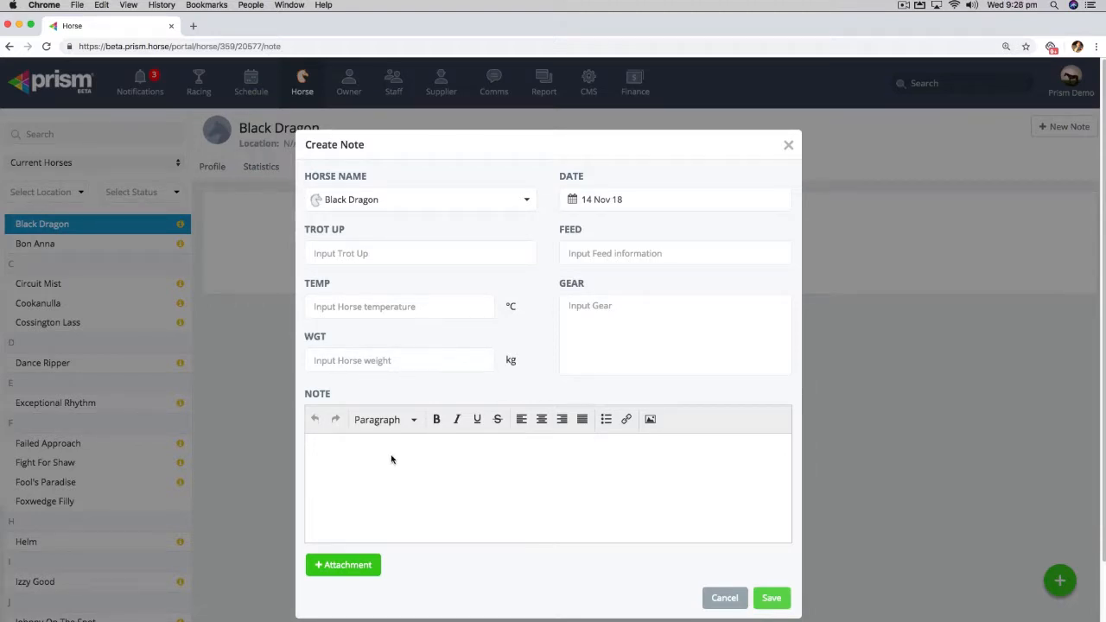
{"action": "left_click", "coordinate": [368, 455]}
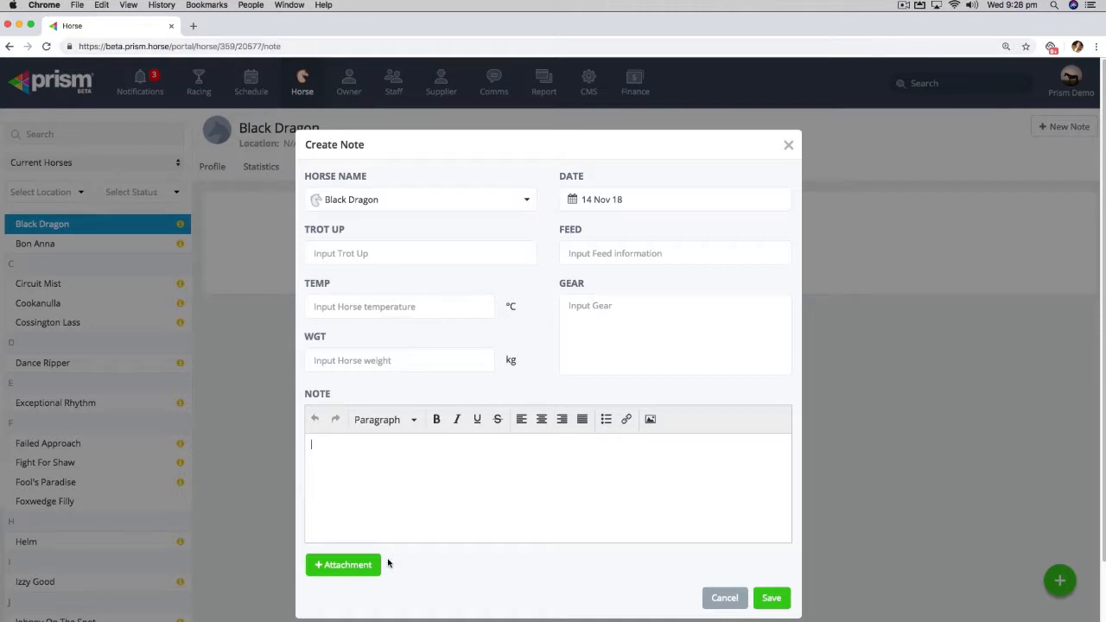
{"action": "left_click", "coordinate": [342, 254]}
{"action": "type", "text": "Good"}
{"action": "key", "text": "Tab"}
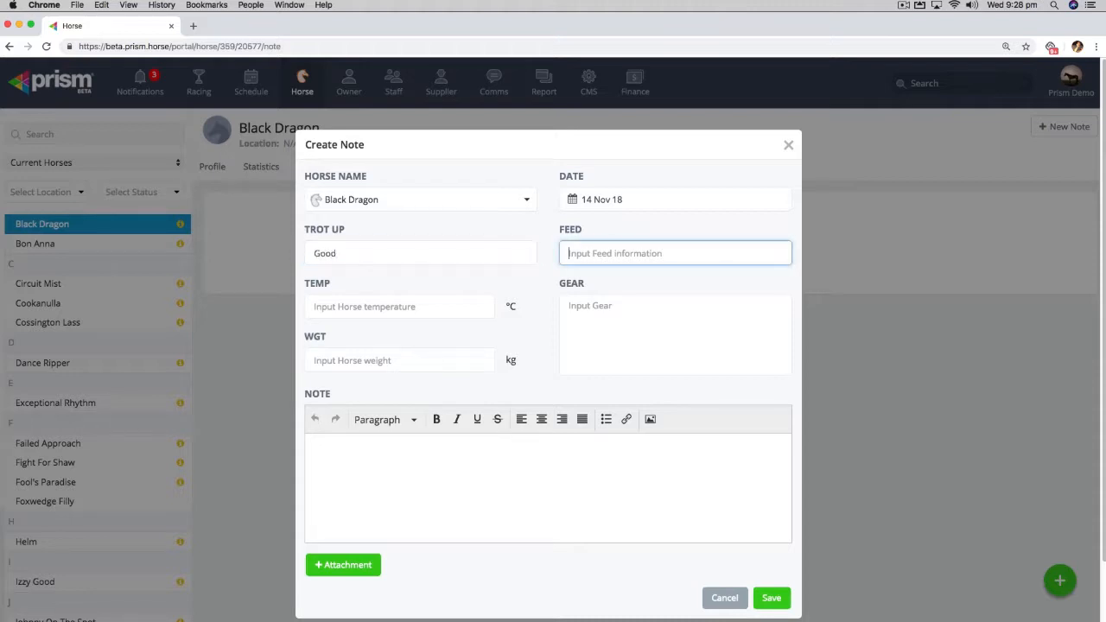
{"action": "type", "text": "1/2"}
- Complete the note with temperature 37.8 °C, weight 560 kg and the text "Additional info", save it and close its details
{"action": "left_click", "coordinate": [329, 301]}
{"action": "type", "text": "37.8"}
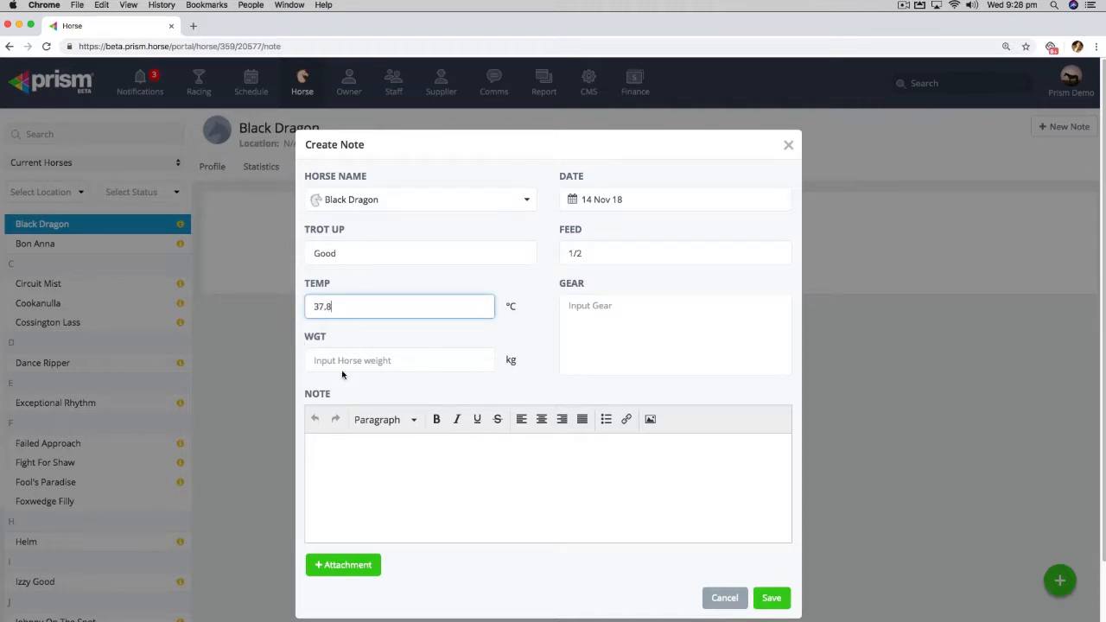
{"action": "left_click", "coordinate": [348, 368]}
{"action": "type", "text": "560"}
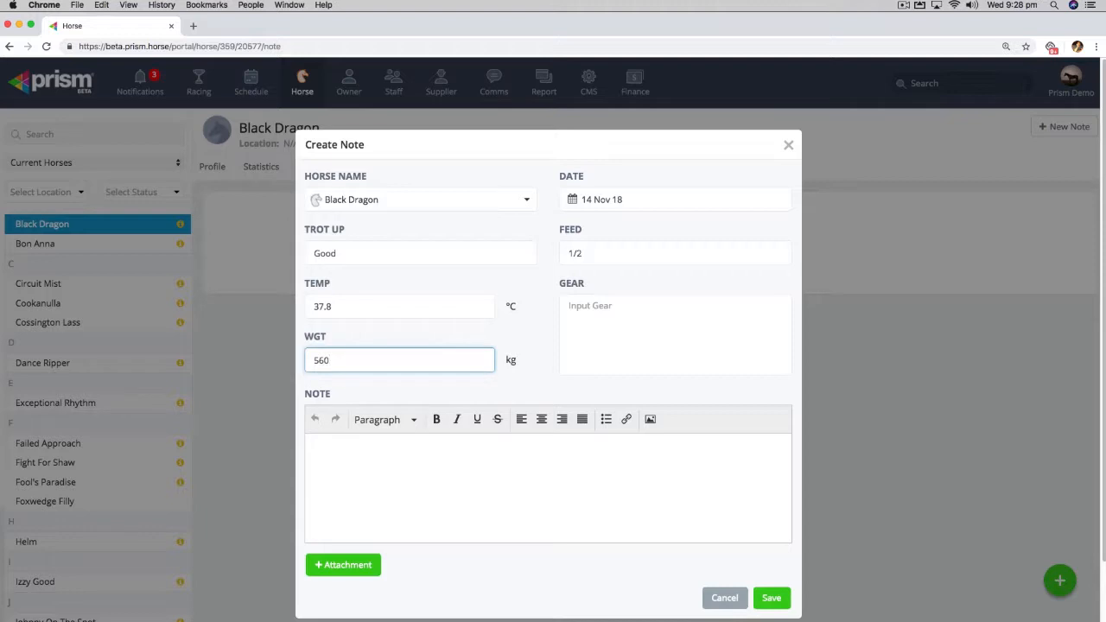
{"action": "left_click", "coordinate": [363, 447]}
{"action": "type", "text": "Additional info"}
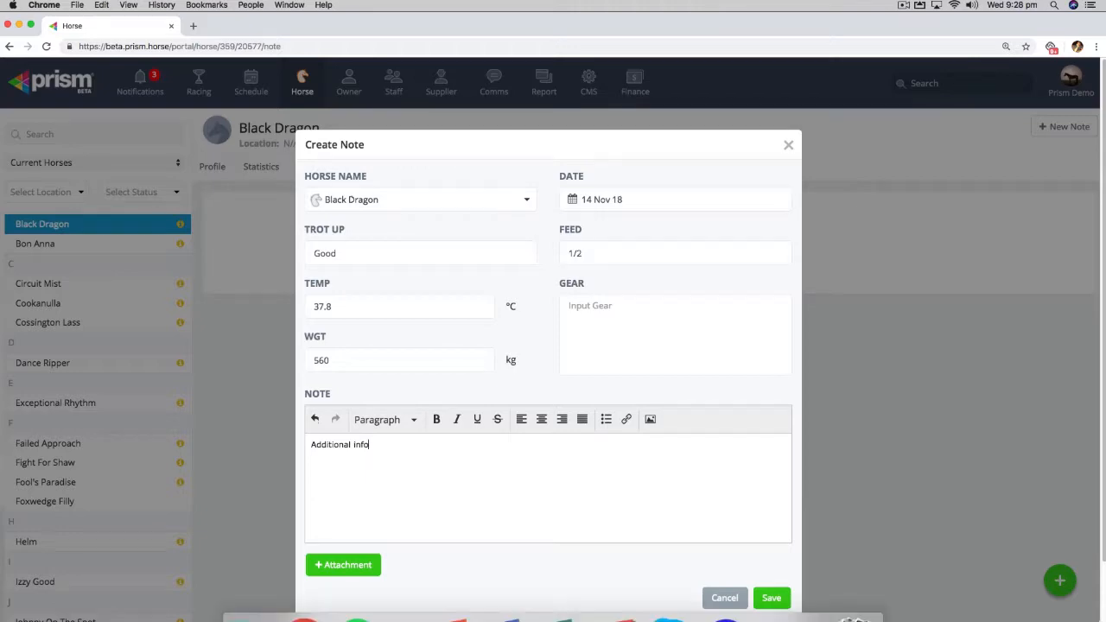
{"action": "left_click", "coordinate": [783, 598]}
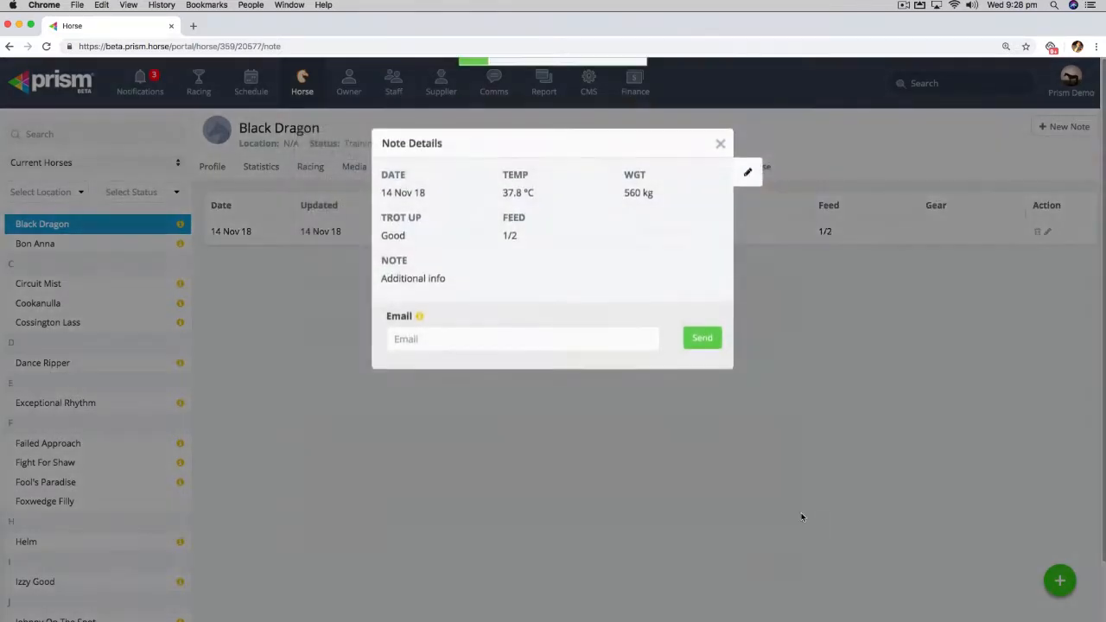
{"action": "left_click", "coordinate": [720, 147]}
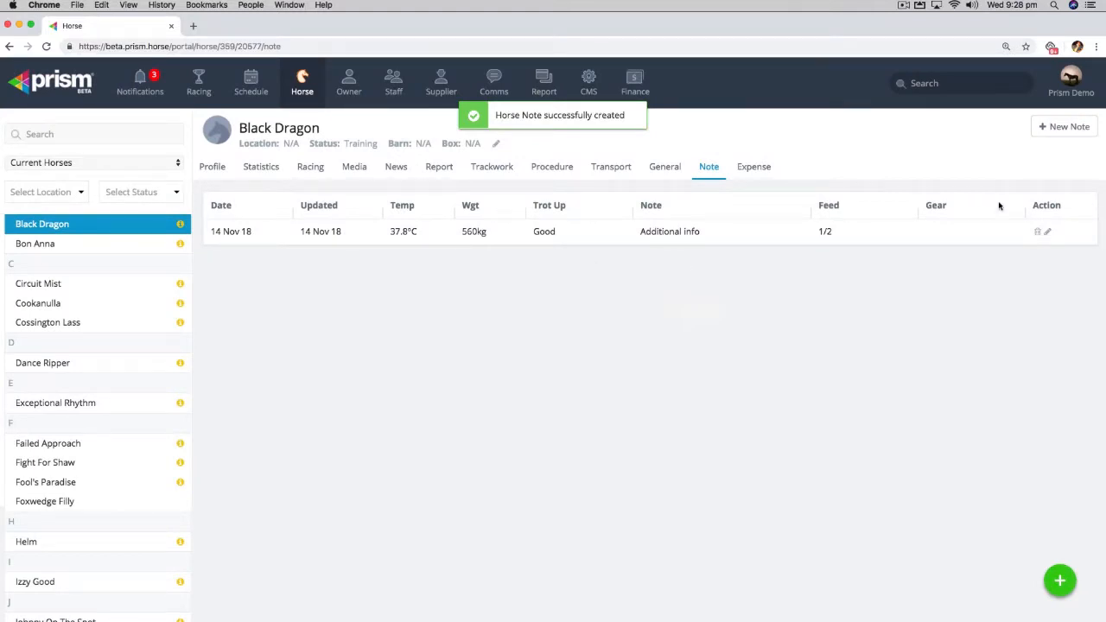
- Create and save a Black Dragon note dated 13 Nov 18 with weight 559 kg and temperature 37 °C
{"action": "left_click", "coordinate": [1044, 127]}
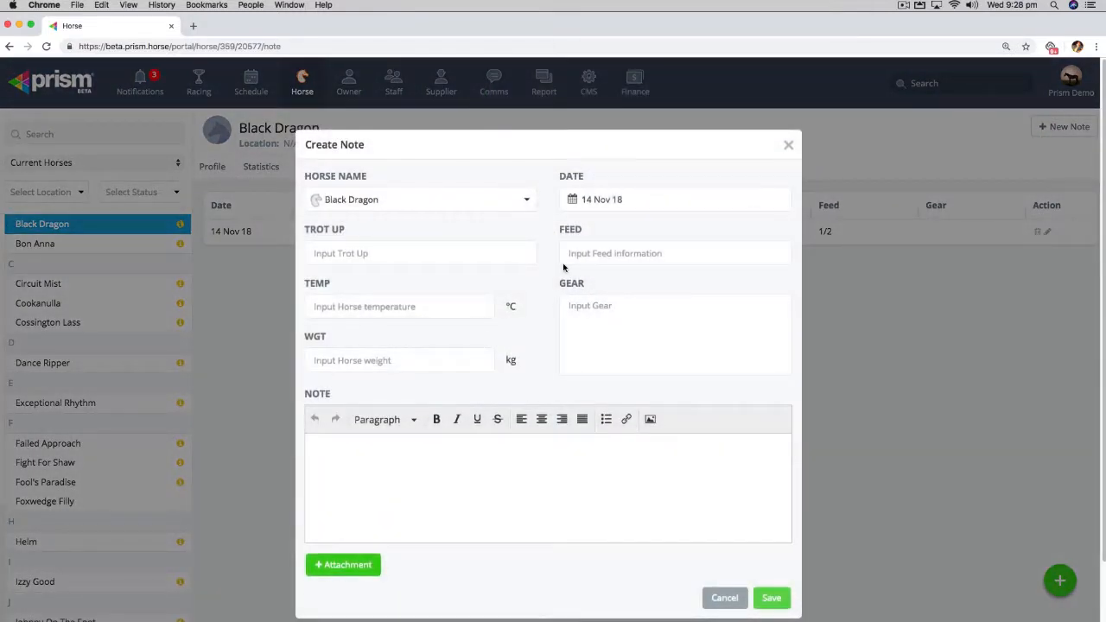
{"action": "left_click", "coordinate": [578, 202]}
{"action": "left_click", "coordinate": [624, 318]}
{"action": "left_click", "coordinate": [423, 358]}
{"action": "type", "text": "559"}
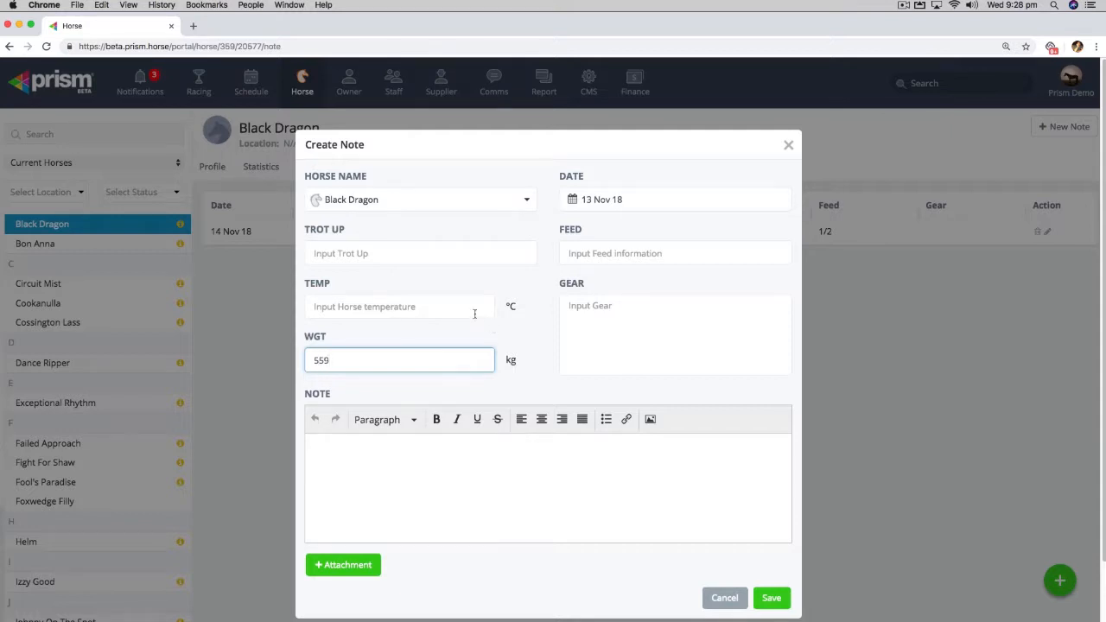
{"action": "left_click", "coordinate": [472, 307]}
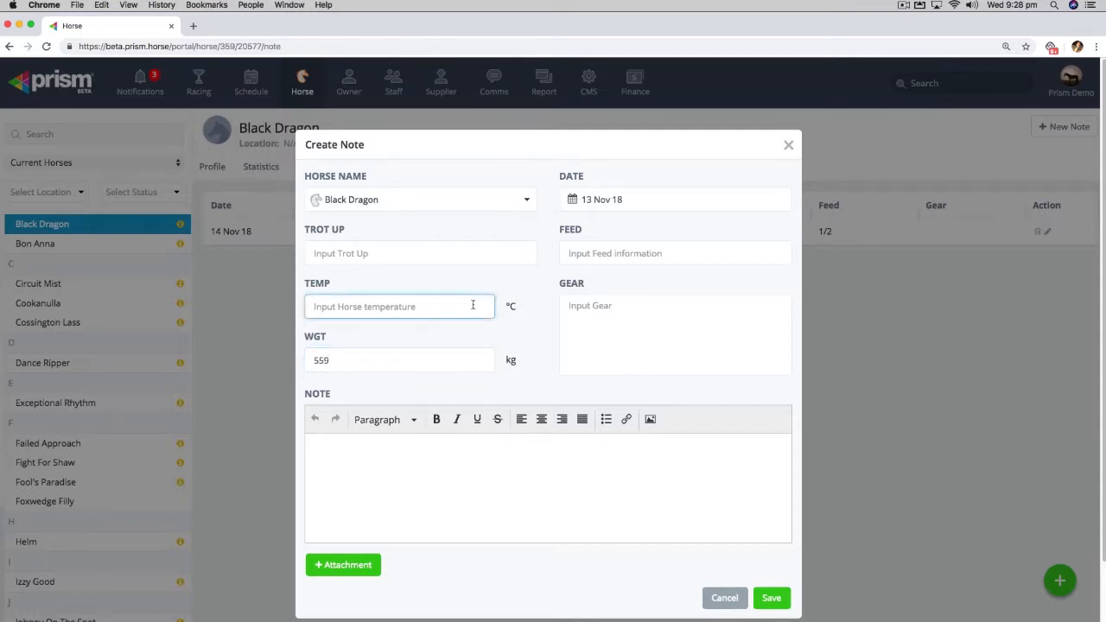
{"action": "type", "text": "37"}
{"action": "left_click", "coordinate": [773, 595]}
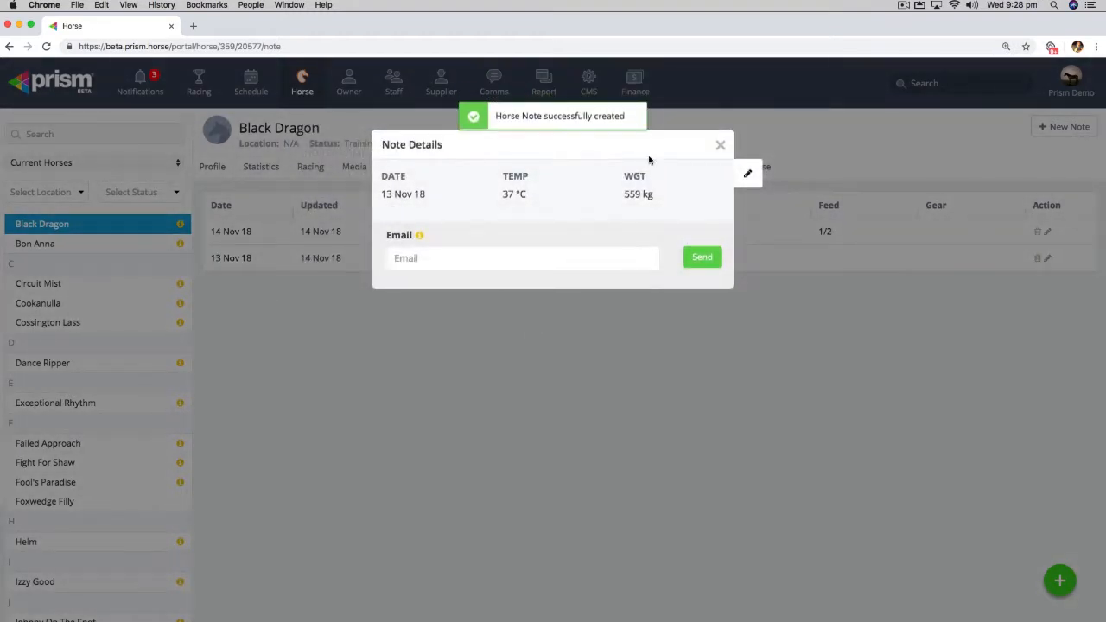
{"action": "left_click", "coordinate": [720, 147]}
- Create and save a Black Dragon note dated 12 Nov 18 with temperature 37.6 °C and weight 550 kg
{"action": "left_click", "coordinate": [1060, 138]}
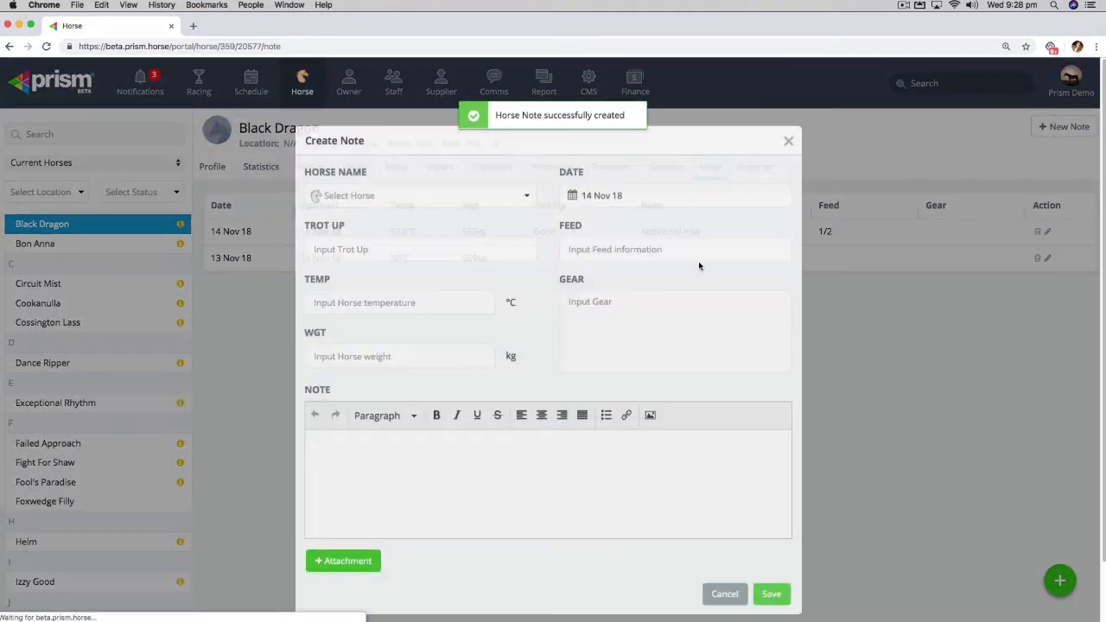
{"action": "left_click", "coordinate": [570, 200]}
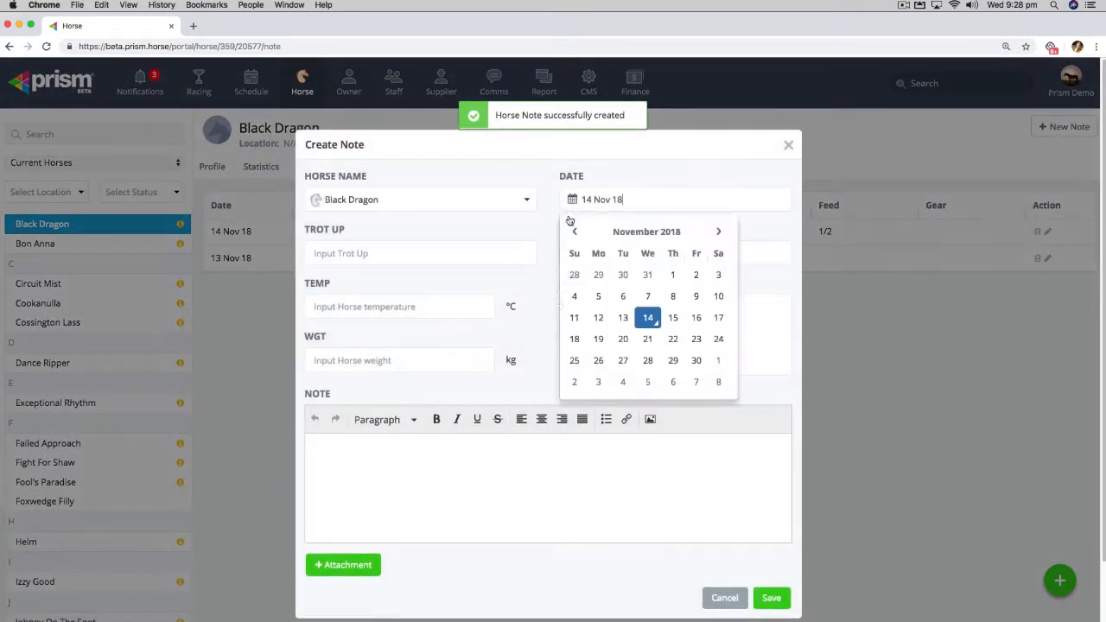
{"action": "left_click", "coordinate": [598, 317]}
{"action": "left_click", "coordinate": [355, 316]}
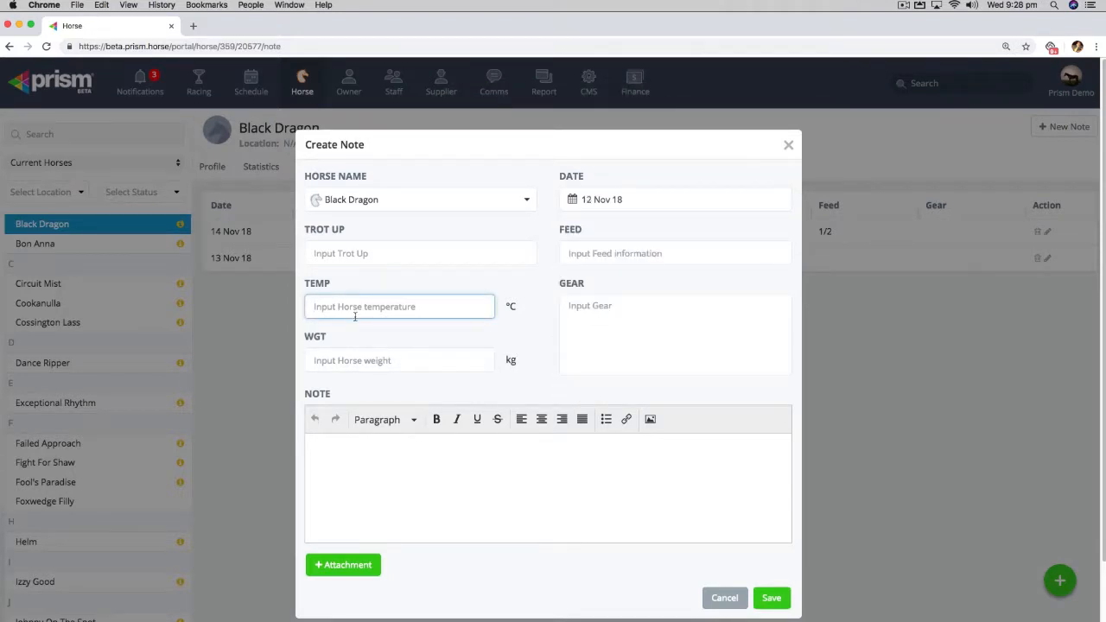
{"action": "type", "text": "37.6"}
{"action": "left_click", "coordinate": [354, 367]}
{"action": "type", "text": "550"}
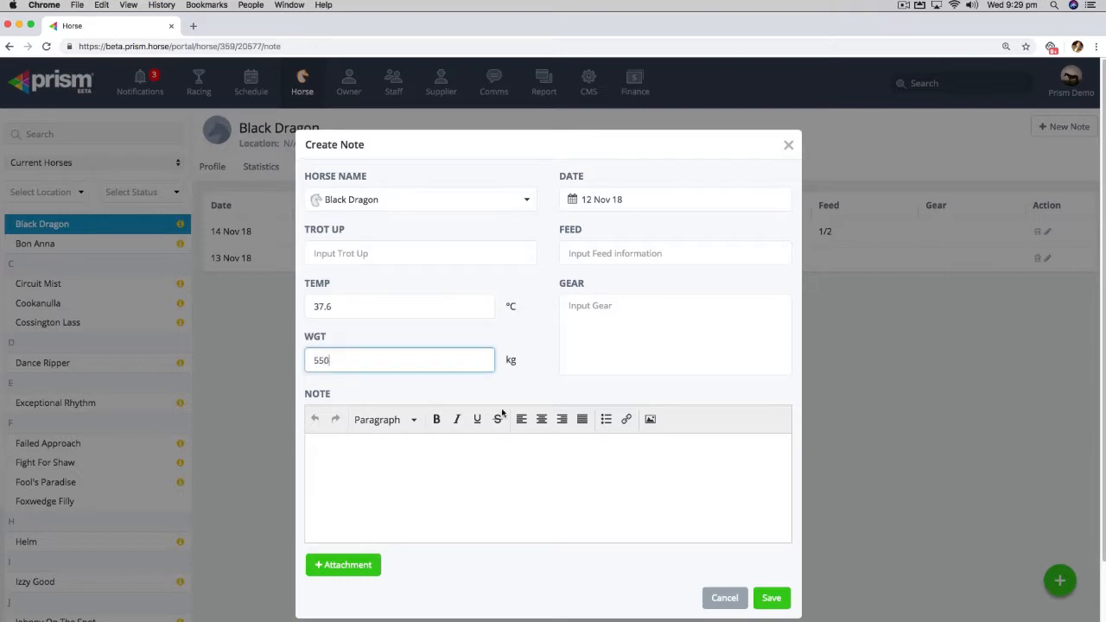
{"action": "left_click", "coordinate": [772, 598]}
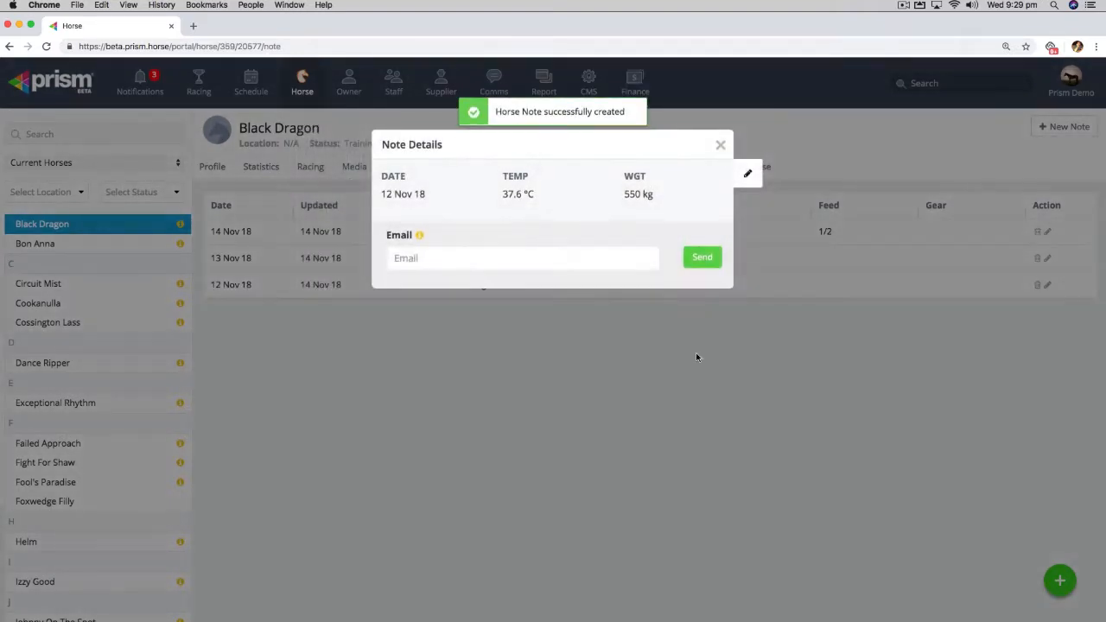
{"action": "left_click", "coordinate": [720, 145]}
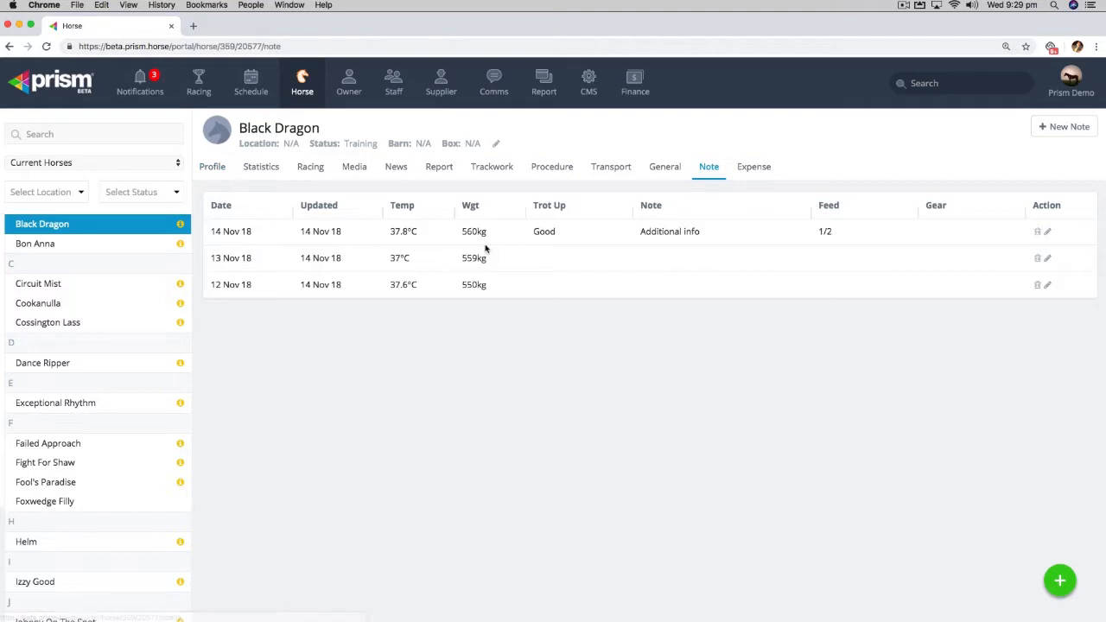
{"action": "left_click", "coordinate": [213, 168]}
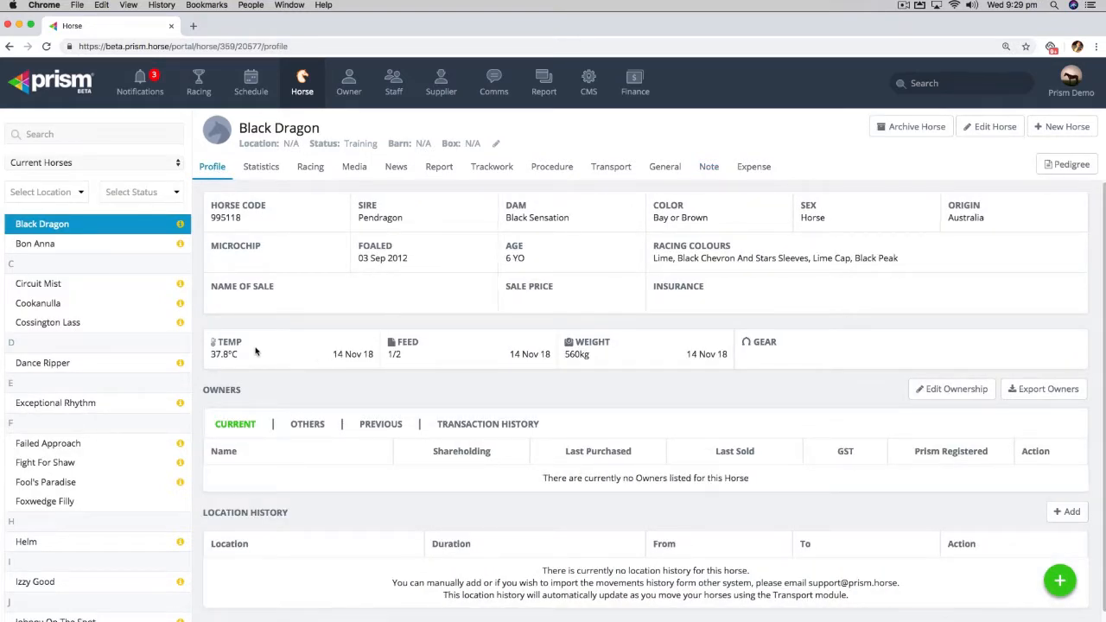
{"action": "left_click_drag", "start_coordinate": [213, 356], "coordinate": [741, 365]}
{"action": "left_click", "coordinate": [737, 389]}
- Show the schedule in Lifetime View and hide the trot up and notes entries
{"action": "left_click", "coordinate": [258, 97]}
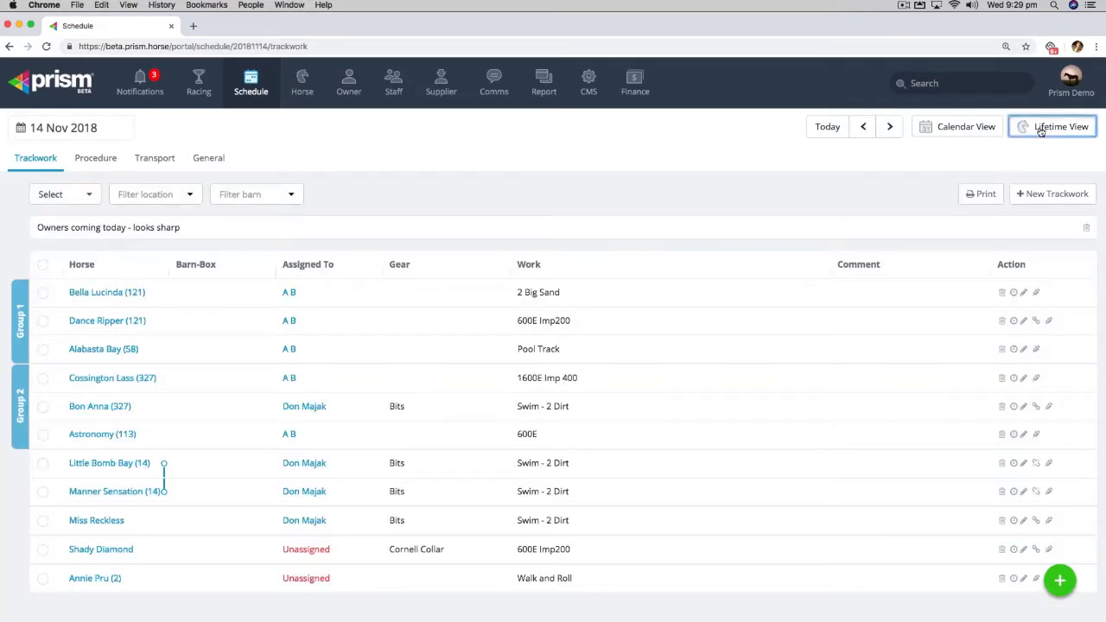
{"action": "left_click", "coordinate": [1049, 126]}
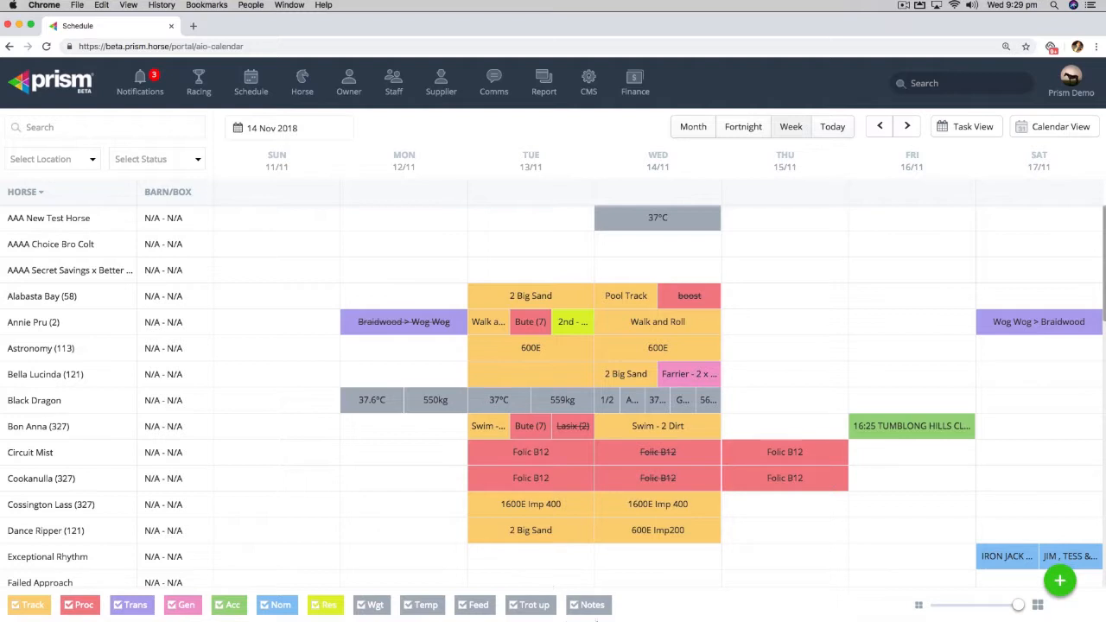
{"action": "left_click", "coordinate": [516, 606]}
{"action": "left_click", "coordinate": [573, 606]}
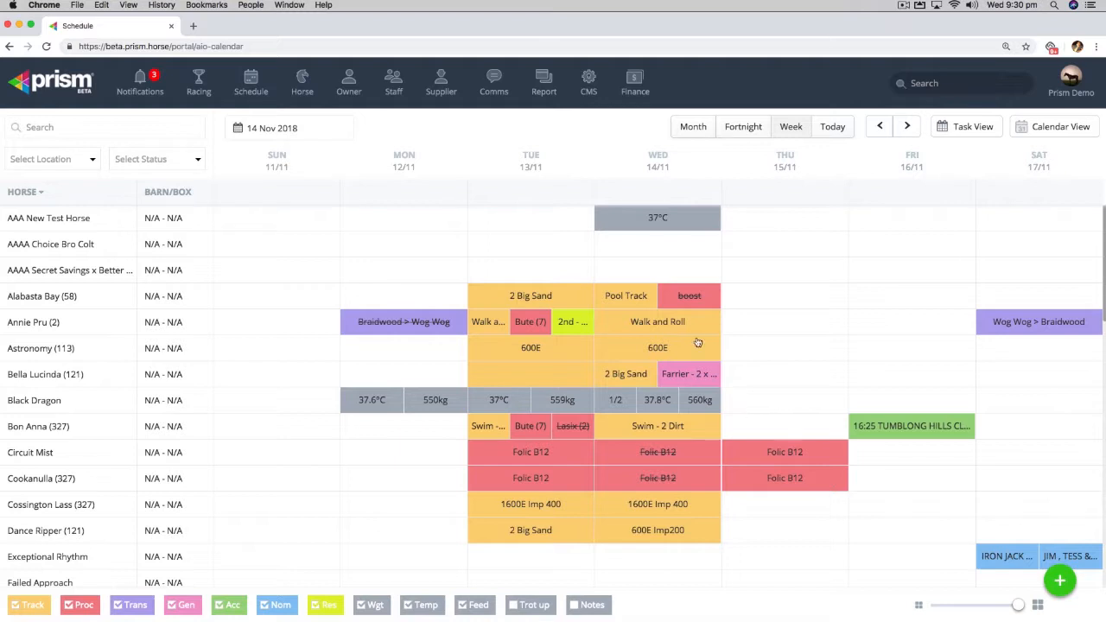
- Open the Horses Daily Report and select all horses
{"action": "left_click", "coordinate": [544, 84]}
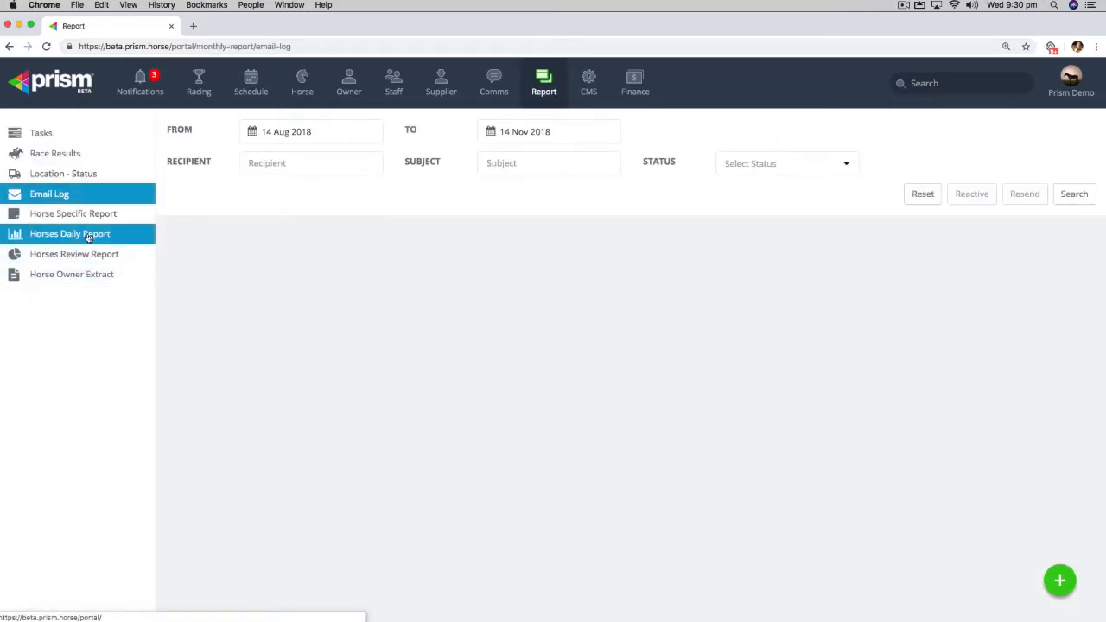
{"action": "left_click", "coordinate": [88, 235]}
{"action": "left_click", "coordinate": [457, 140]}
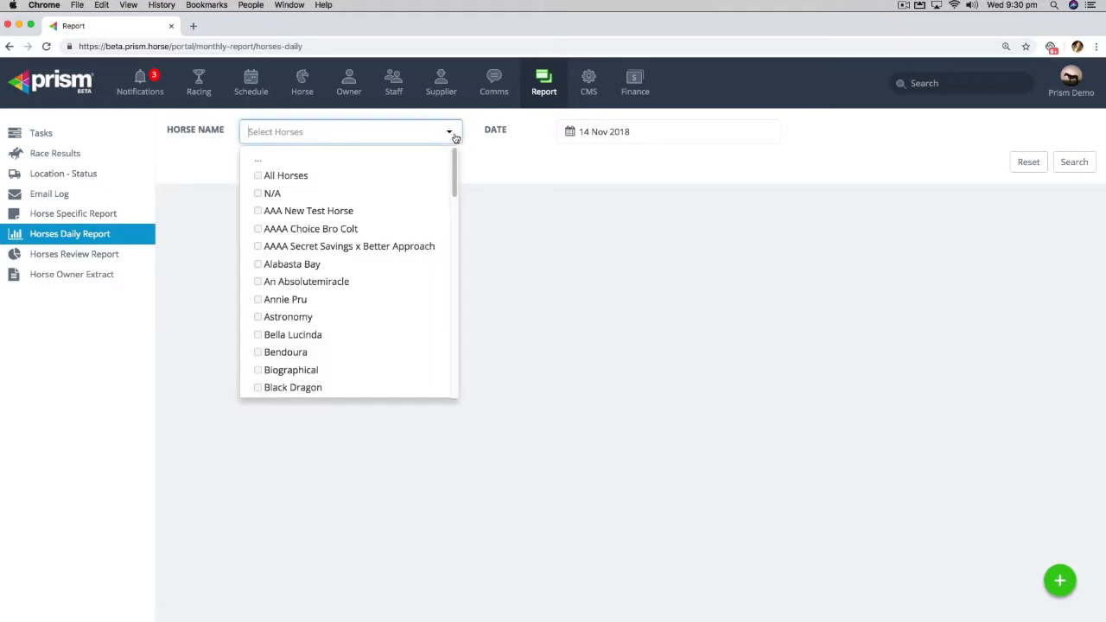
{"action": "left_click", "coordinate": [359, 176]}
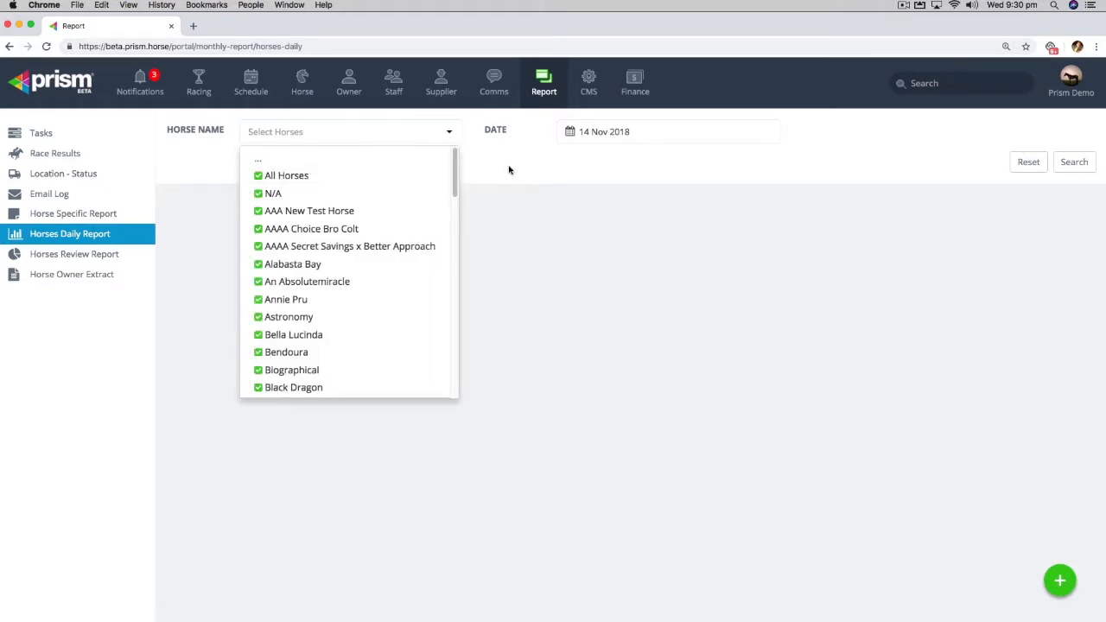
{"action": "left_click", "coordinate": [571, 185]}
- Run the Horse Specific Report for all horses in the Weight category and examine Black Dragon's entries
{"action": "left_click", "coordinate": [93, 216]}
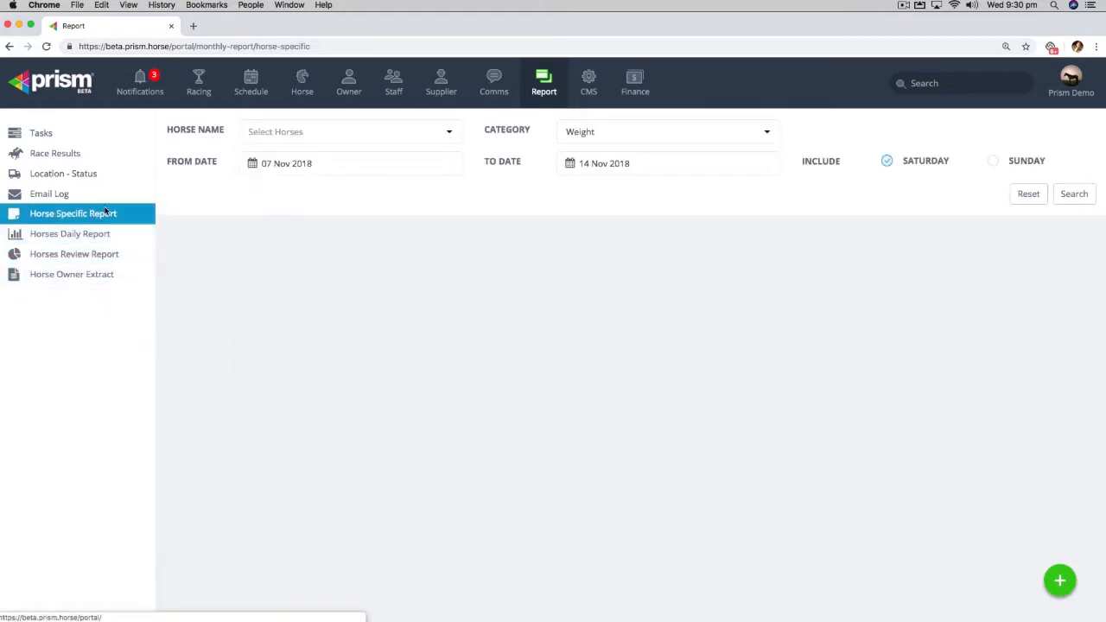
{"action": "left_click", "coordinate": [445, 132]}
{"action": "left_click", "coordinate": [327, 159]}
{"action": "left_click", "coordinate": [692, 205]}
{"action": "left_click", "coordinate": [772, 139]}
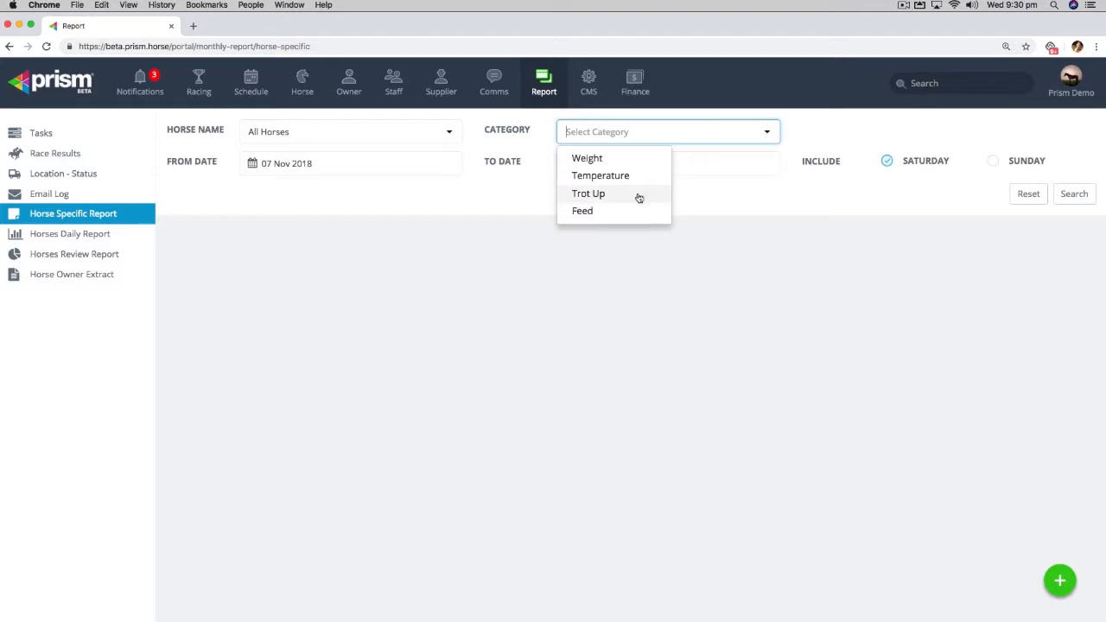
{"action": "left_click", "coordinate": [698, 203]}
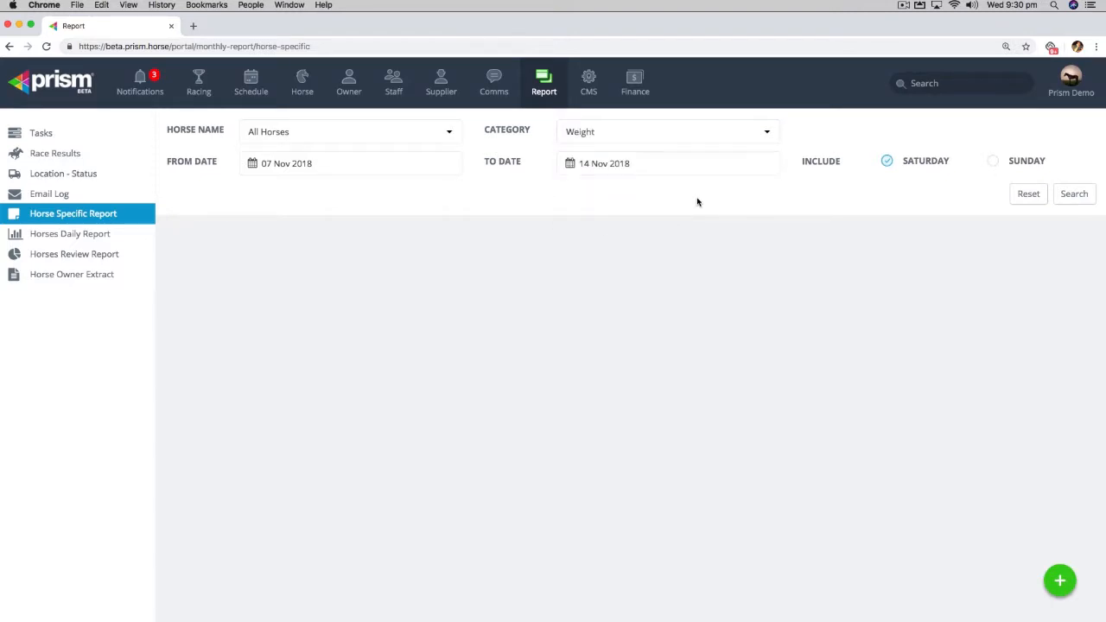
{"action": "left_click", "coordinate": [1065, 199]}
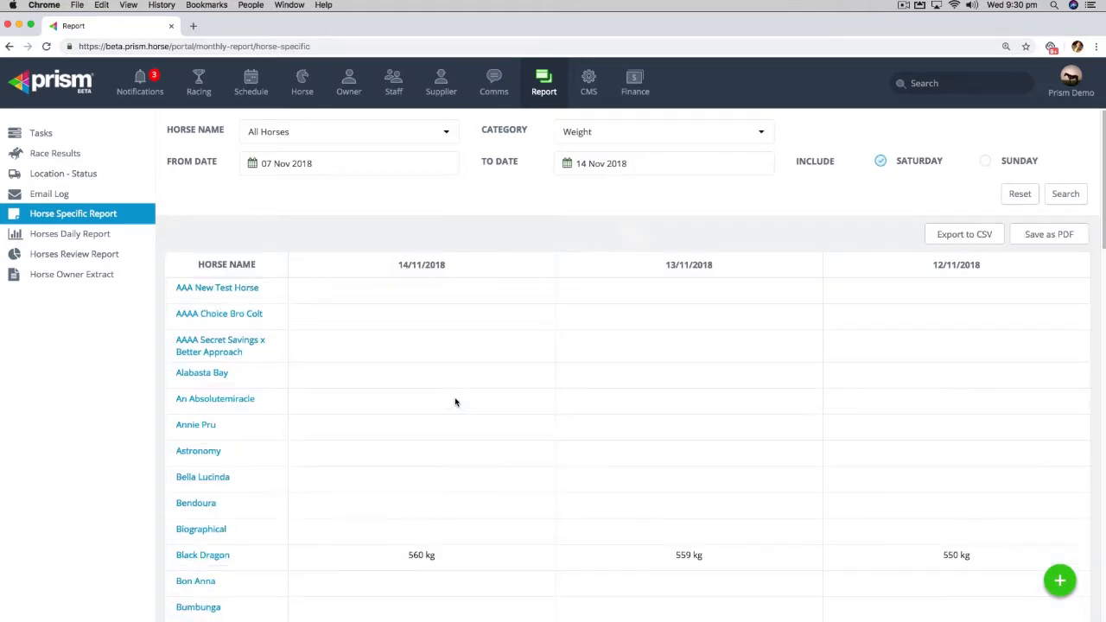
{"action": "scroll", "coordinate": [440, 358], "scroll_direction": "down", "scroll_amount": 2}
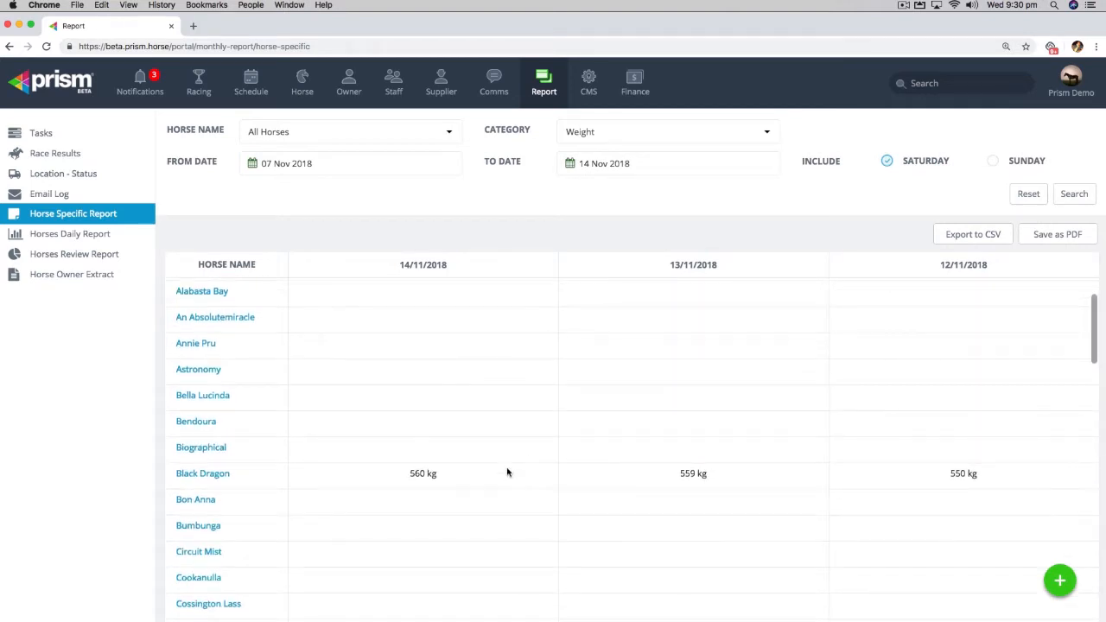